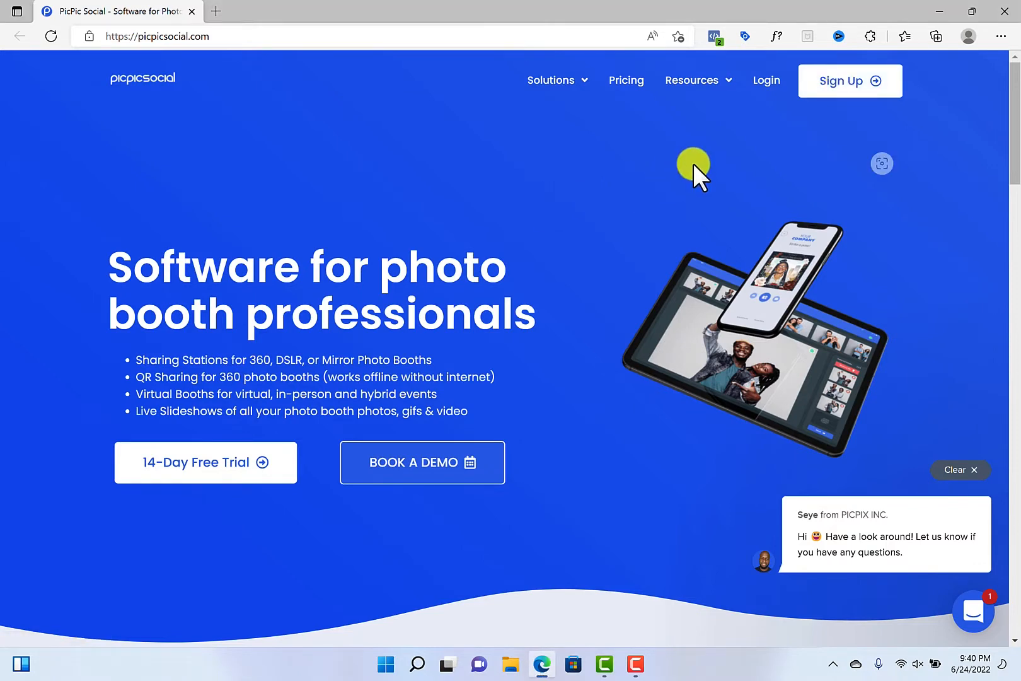
# Step: Download the PicPic Slide installer directly from the Dropbox page linked in the website's downloads section
pyautogui.moveTo(710, 85)
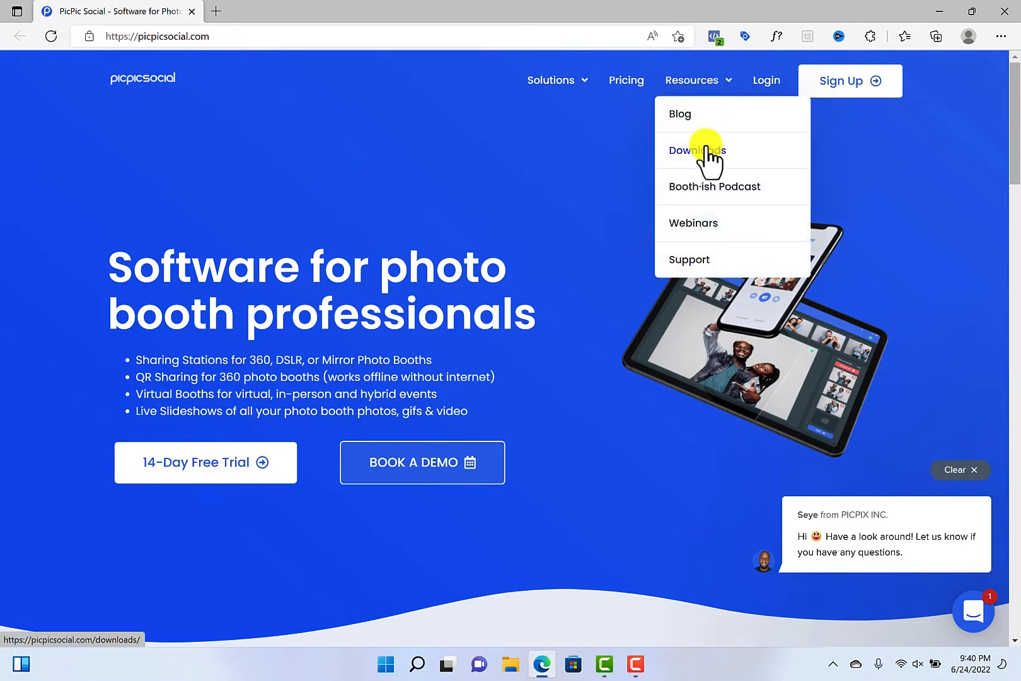
pyautogui.click(707, 155)
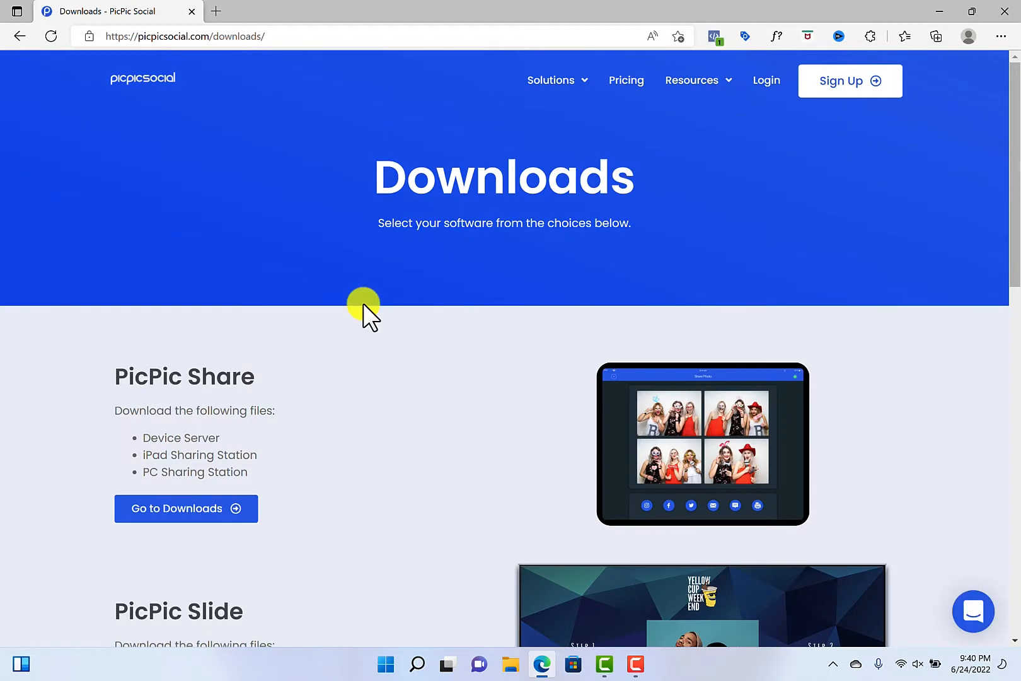
pyautogui.scroll(-4, 364, 308)
pyautogui.click(194, 477)
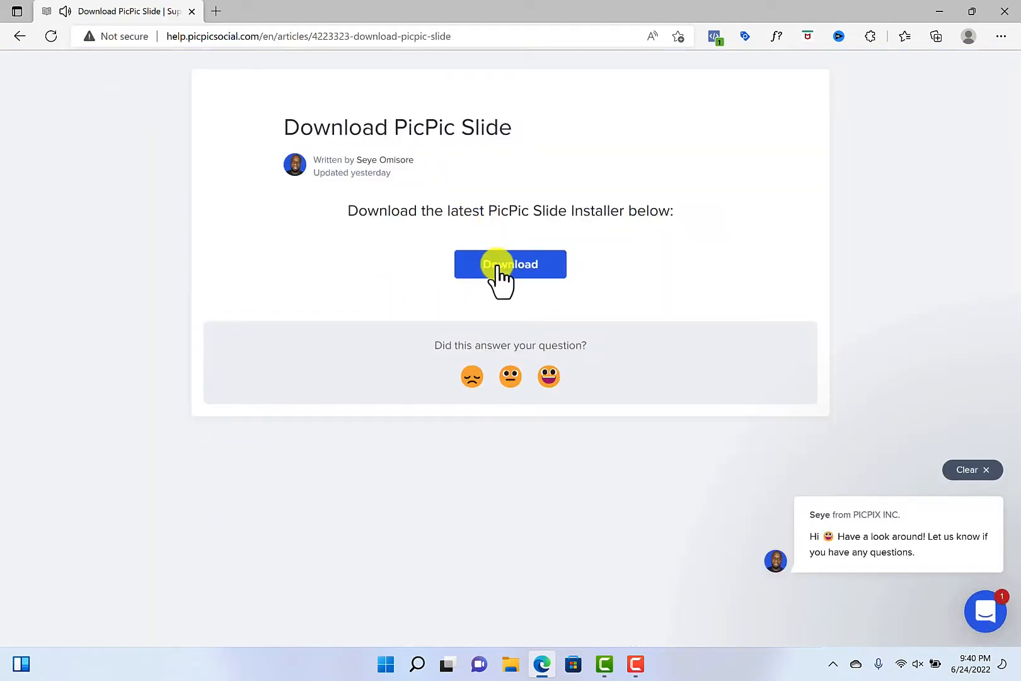
pyautogui.click(498, 268)
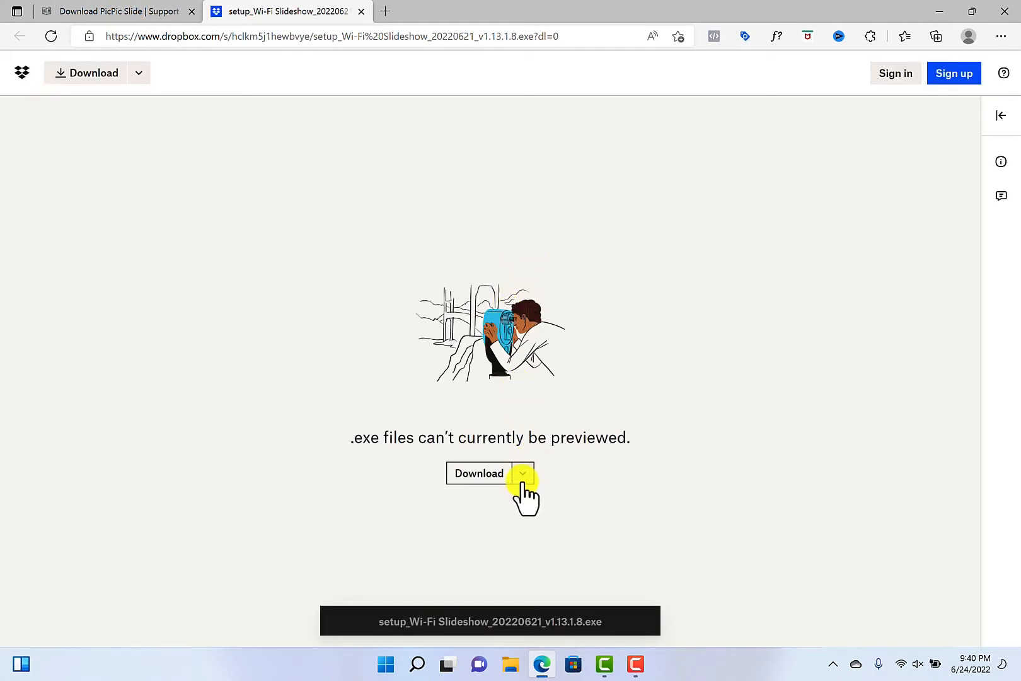
pyautogui.click(523, 474)
pyautogui.click(546, 504)
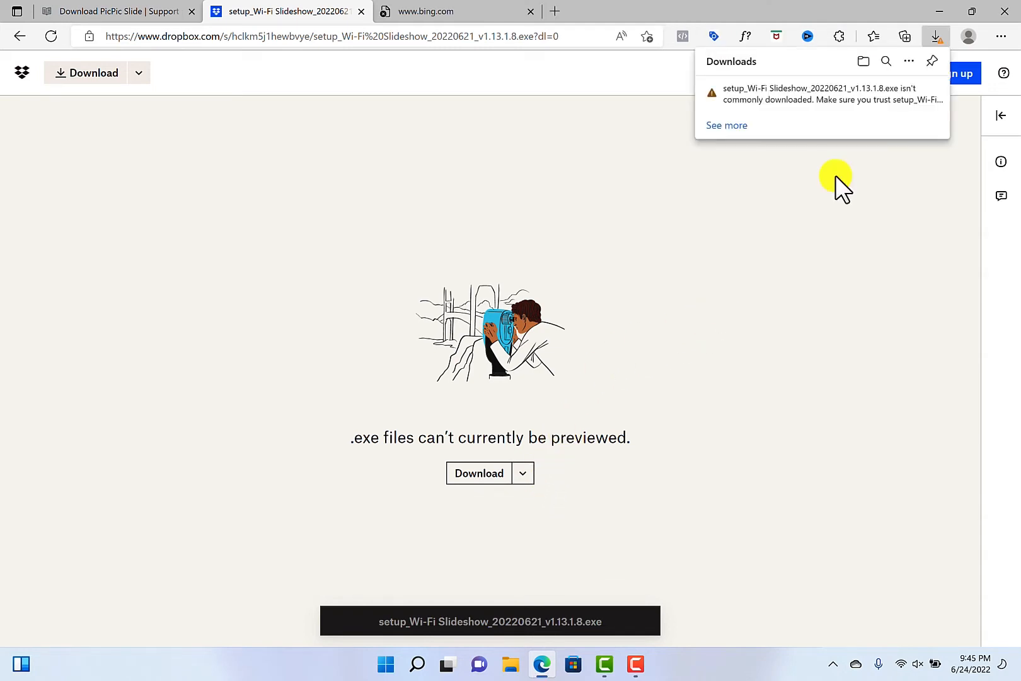
# Step: Keep the flagged setup_Wi-Fi Slideshow_20220621_v1.13.1.8.exe download despite the browser's trust warning
pyautogui.moveTo(874, 90)
pyautogui.moveTo(910, 96)
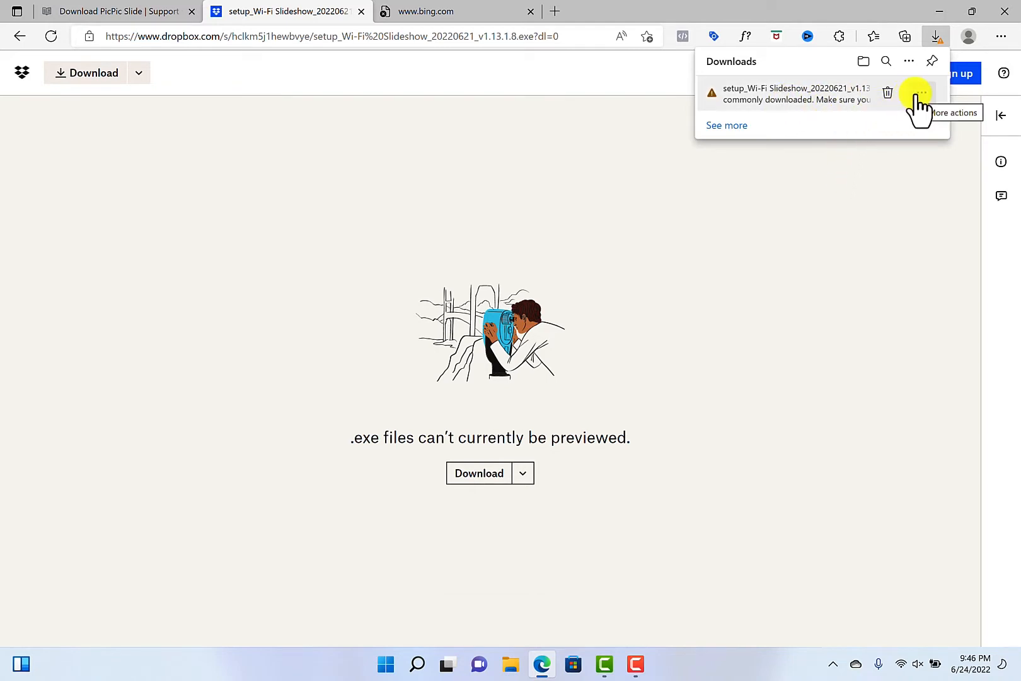
pyautogui.click(919, 94)
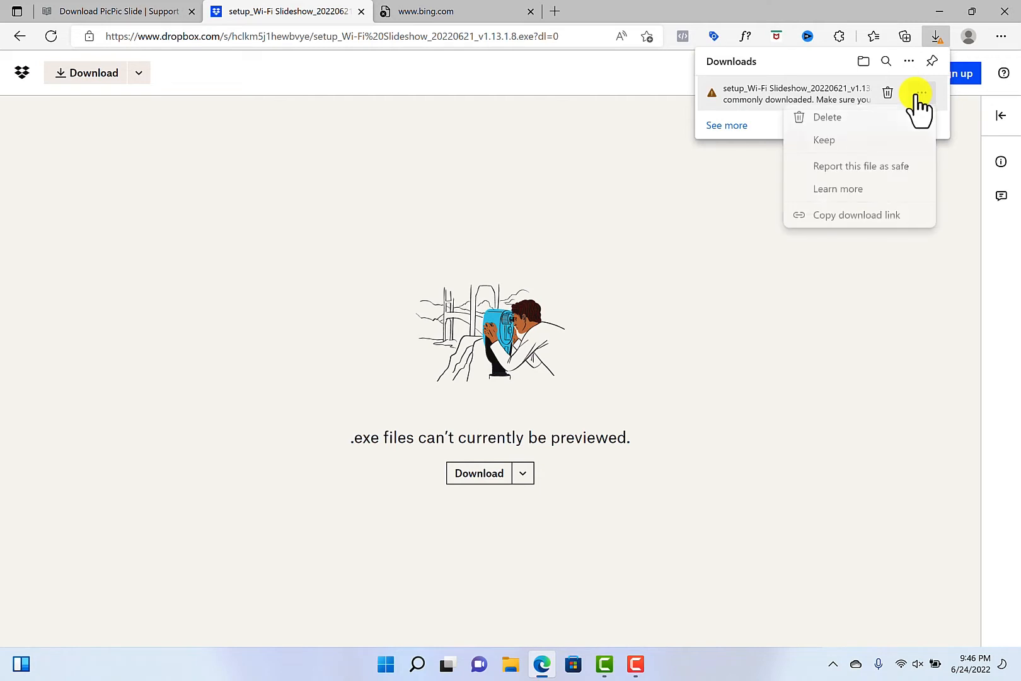
pyautogui.click(839, 141)
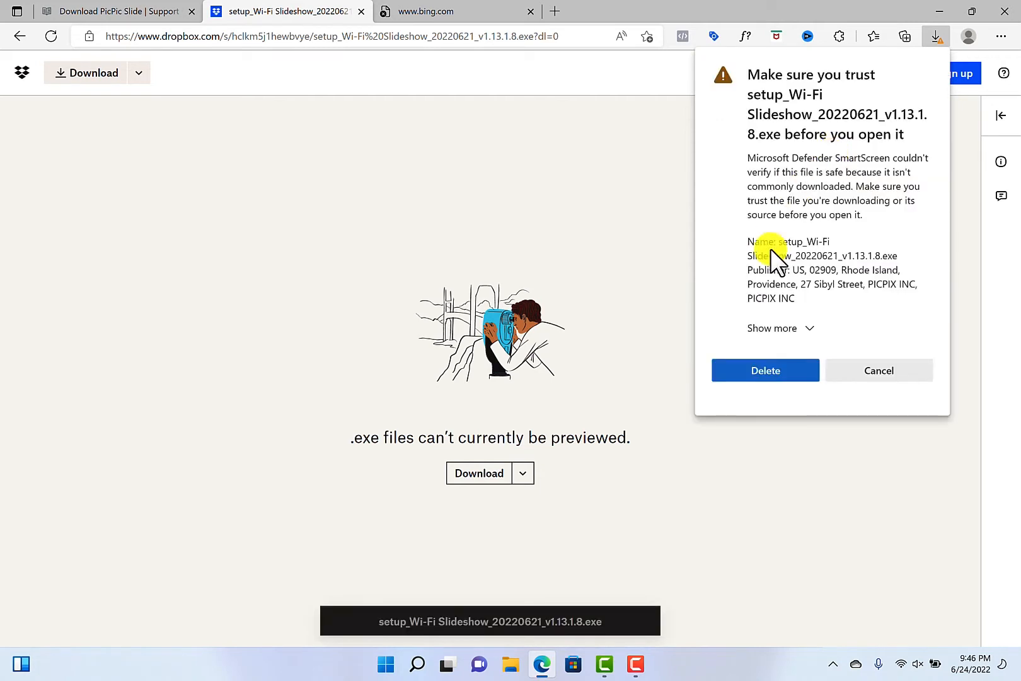
pyautogui.click(804, 333)
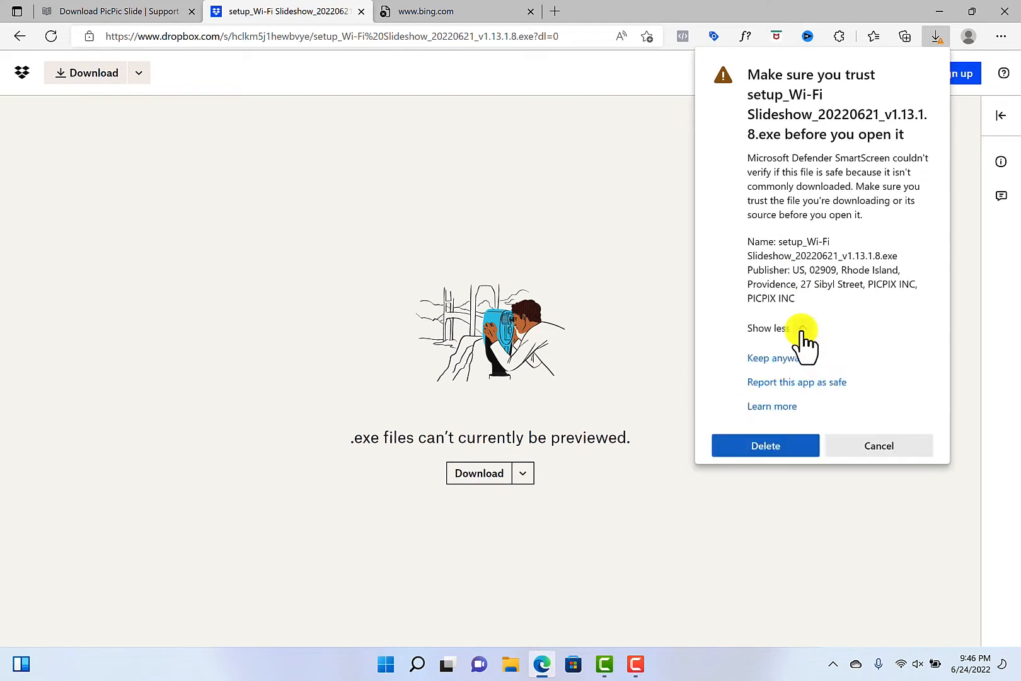
pyautogui.click(782, 359)
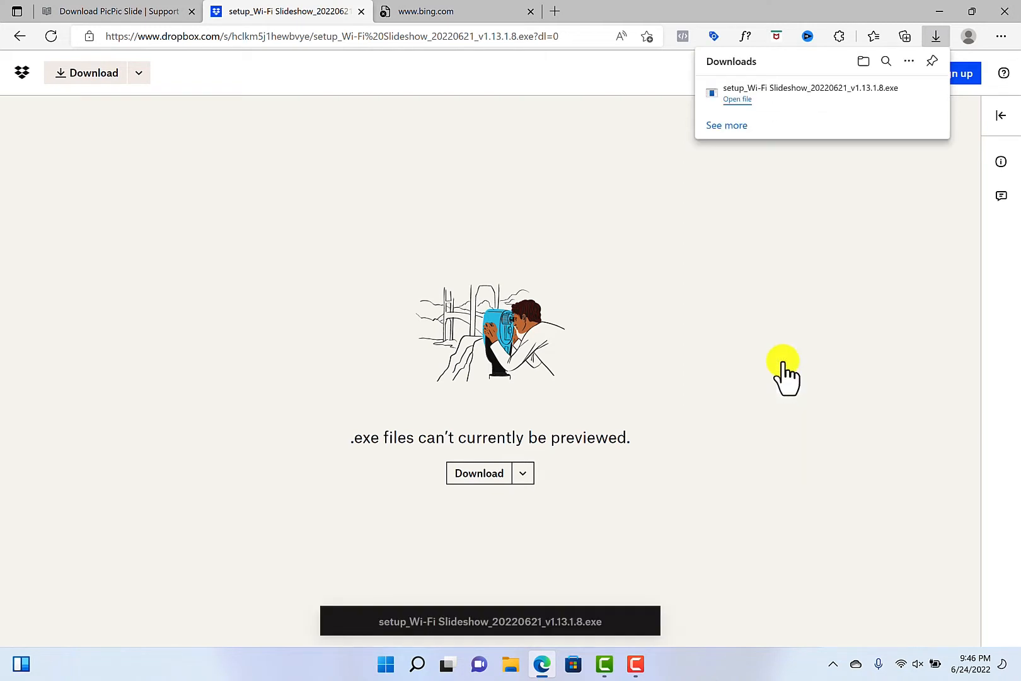
# Step: Run the downloaded installer with desktop and Quick Launch shortcuts enabled, and launch Wi-Fi Slideshow on finishing setup
pyautogui.click(738, 100)
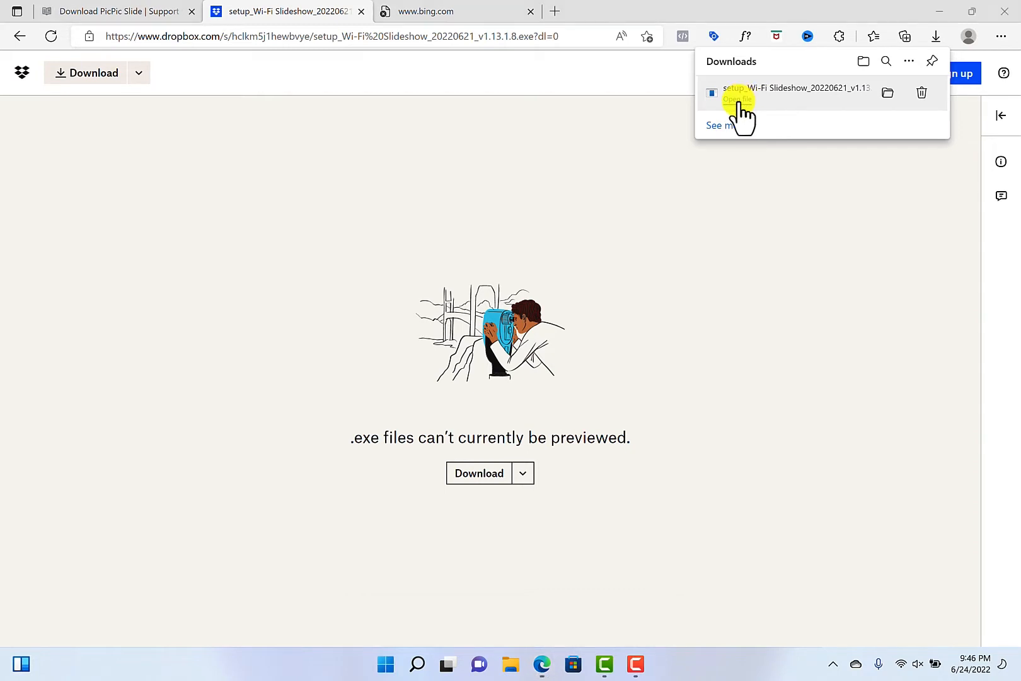
pyautogui.click(738, 99)
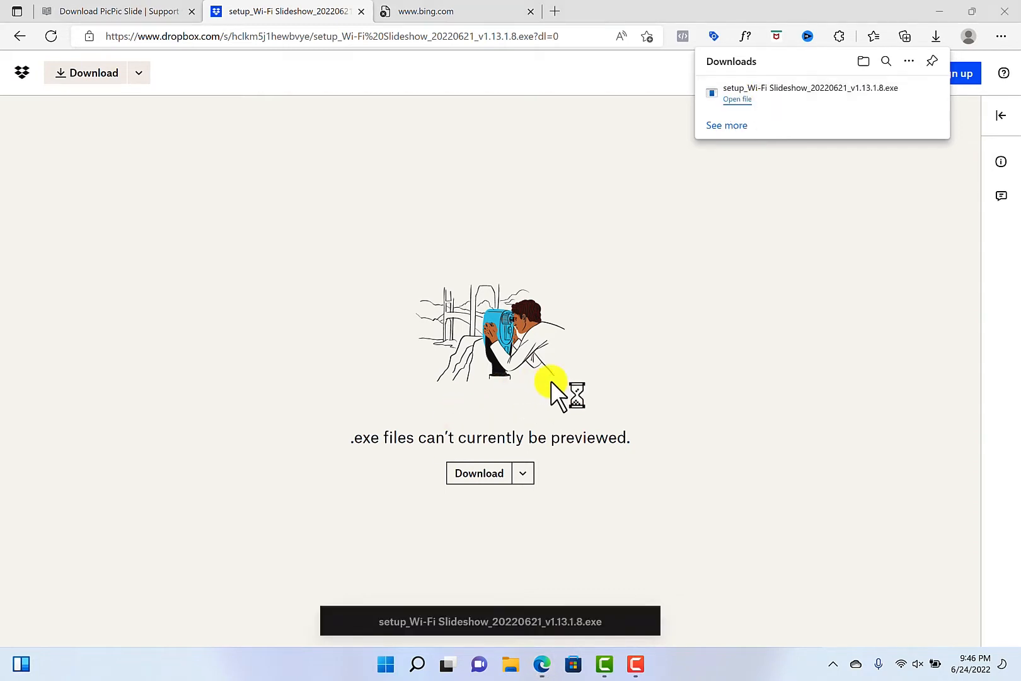
pyautogui.click(604, 438)
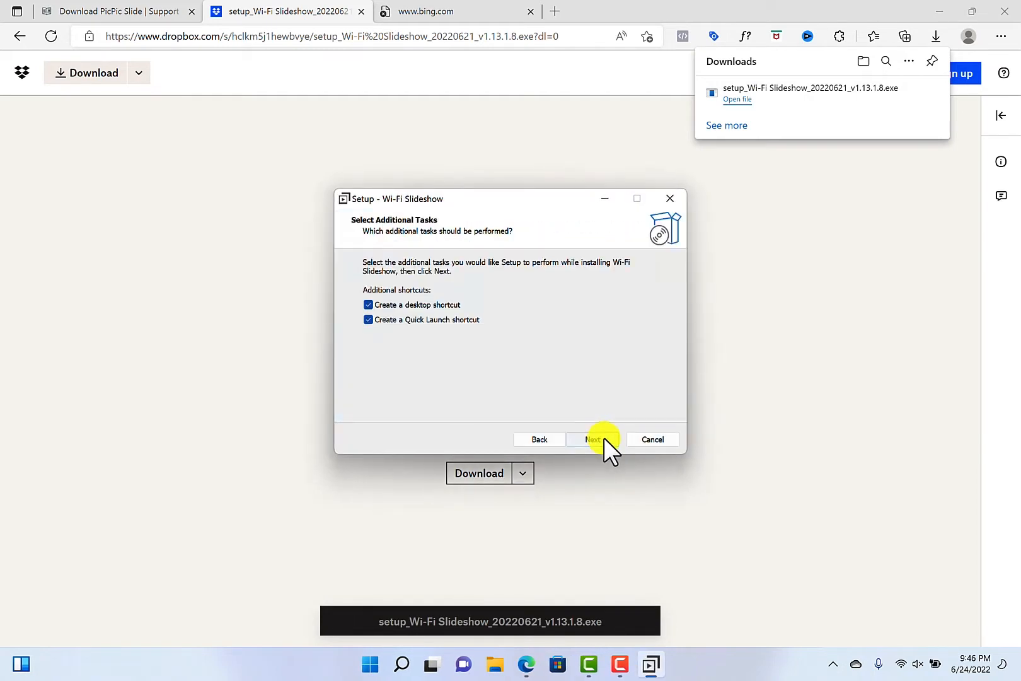
pyautogui.click(604, 437)
pyautogui.click(604, 438)
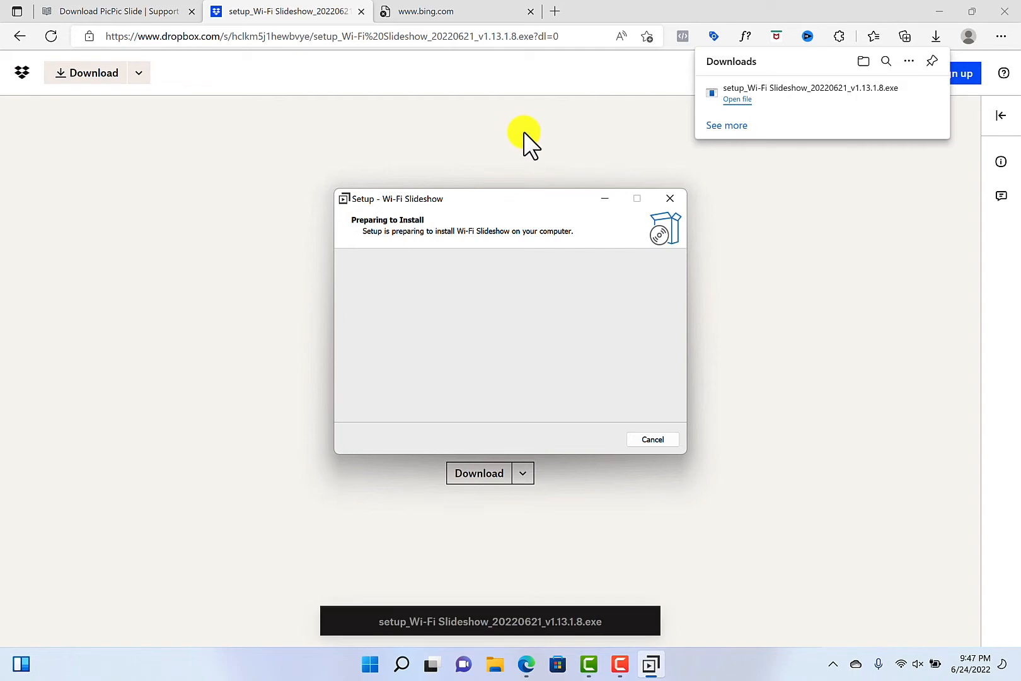
pyautogui.click(1004, 10)
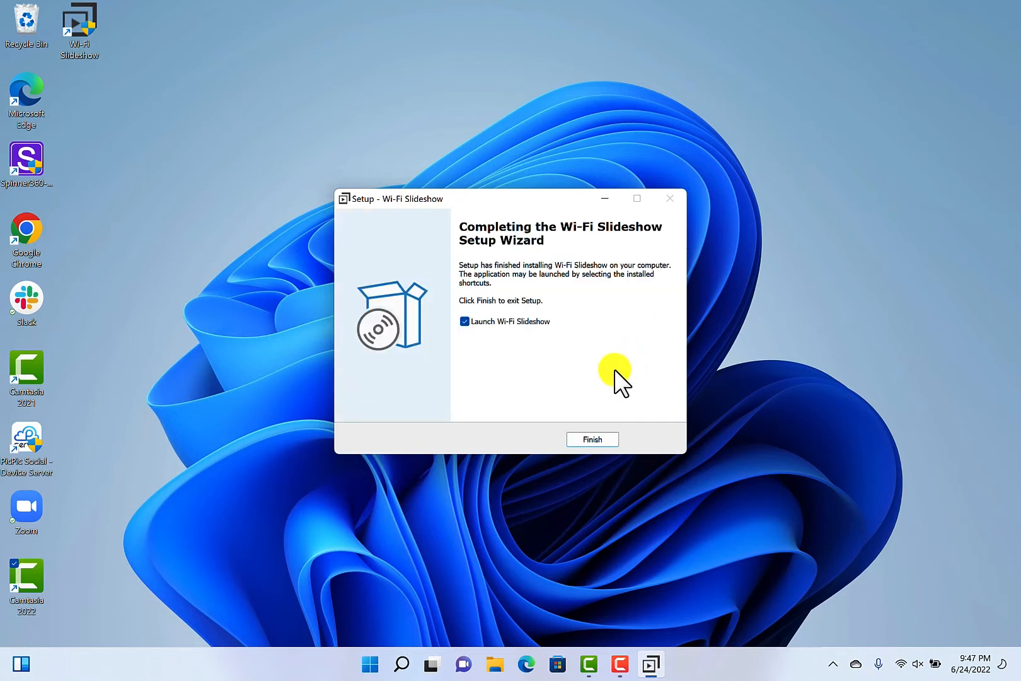
pyautogui.click(593, 439)
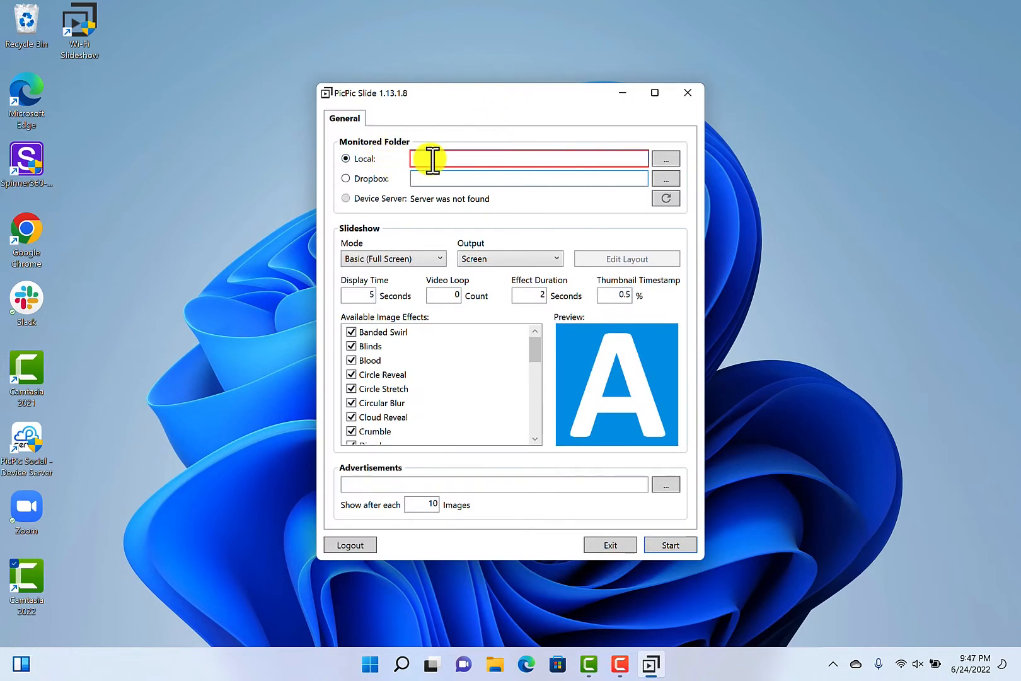
# Step: Set the local monitored folder to the wedding folder in Downloads and the slideshow mode to QR Sharing (Direct)
pyautogui.moveTo(432, 152)
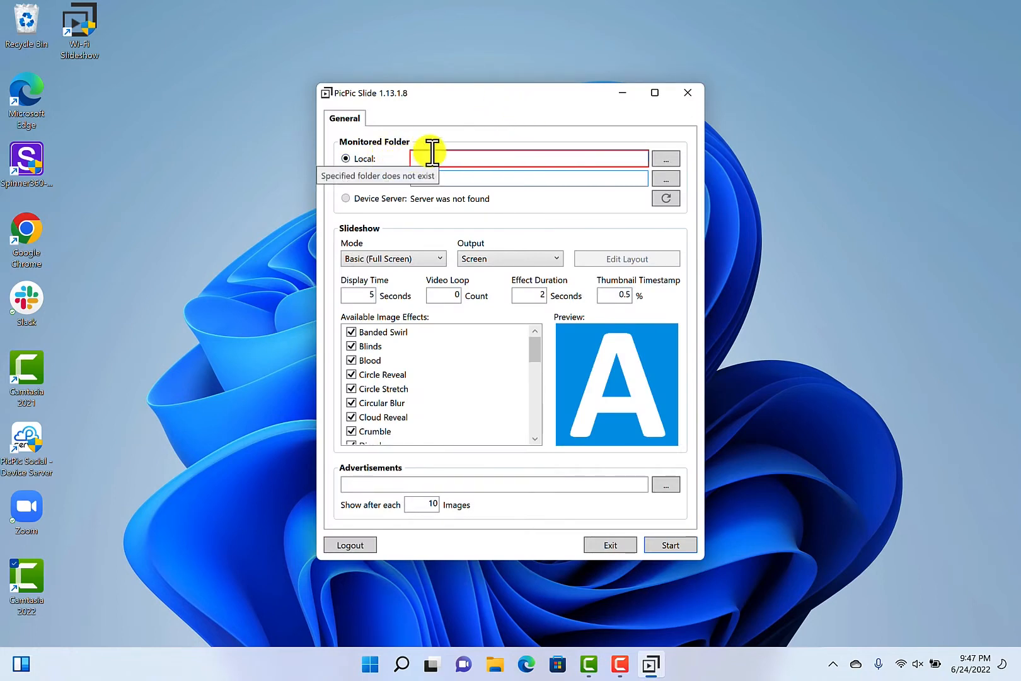
pyautogui.click(664, 156)
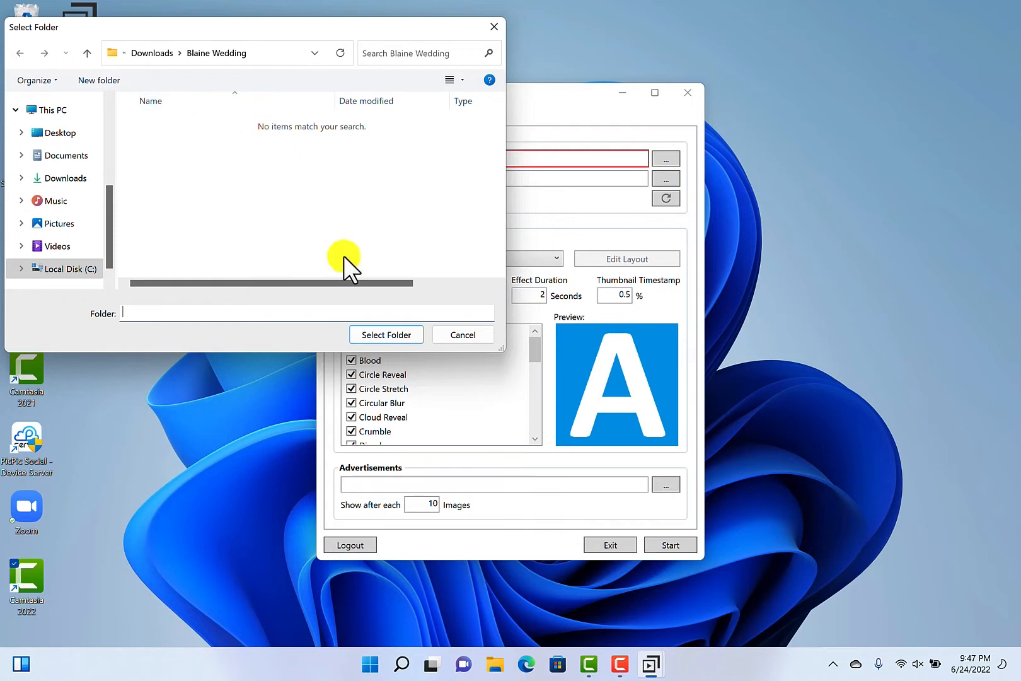
pyautogui.click(380, 336)
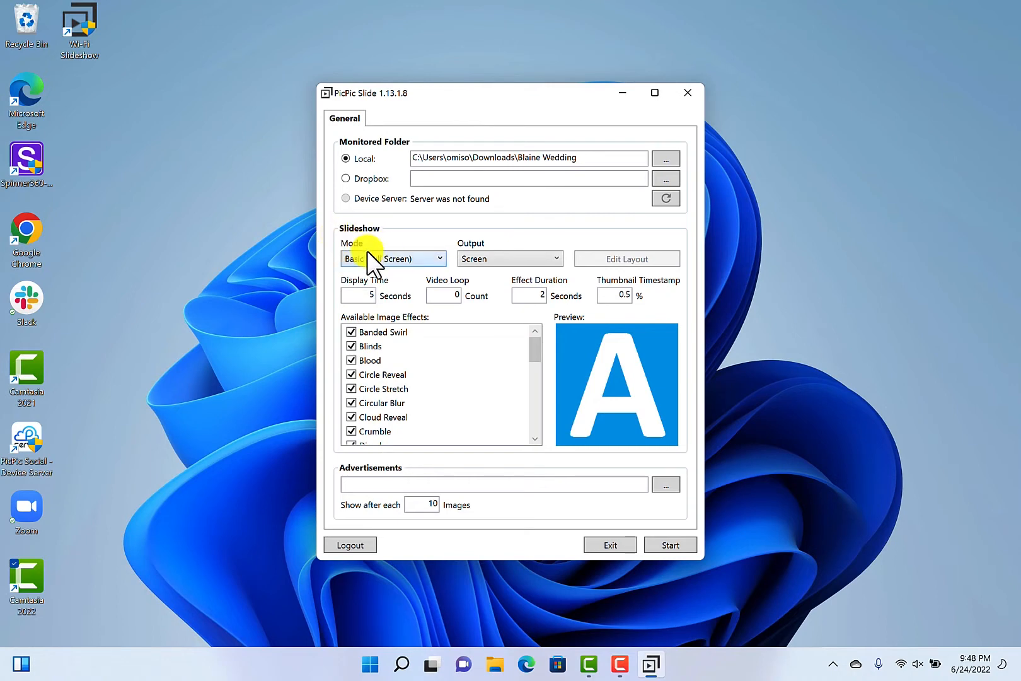
pyautogui.click(407, 255)
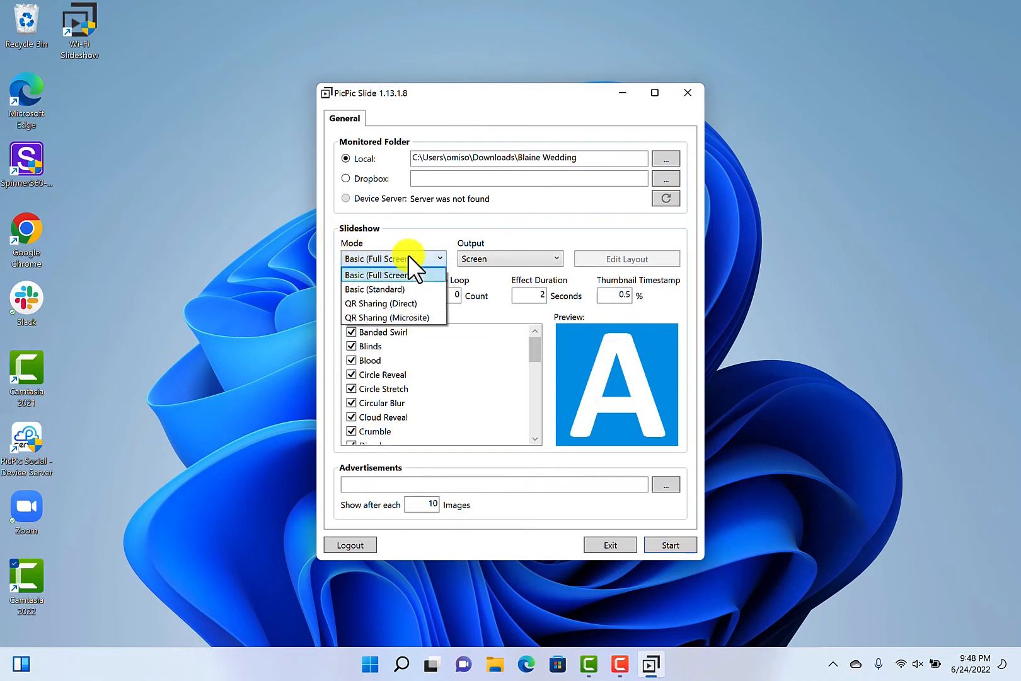
pyautogui.click(392, 304)
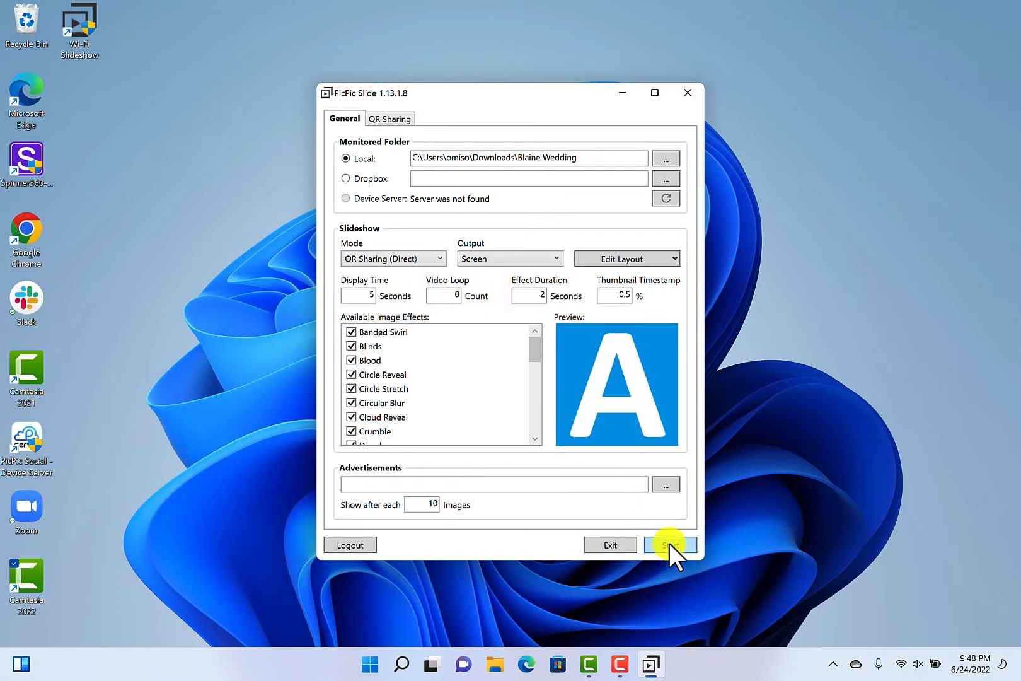
# Step: Refresh the available networks in the QR sharing settings and select the Water Fam Wi-Fi network
pyautogui.click(394, 116)
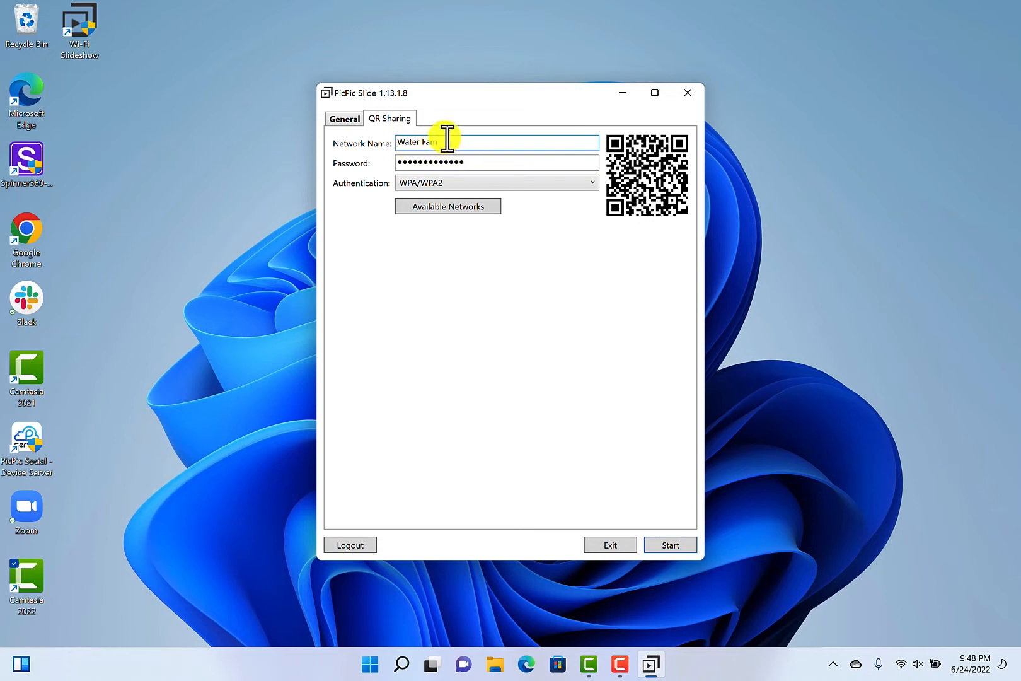
pyautogui.click(438, 206)
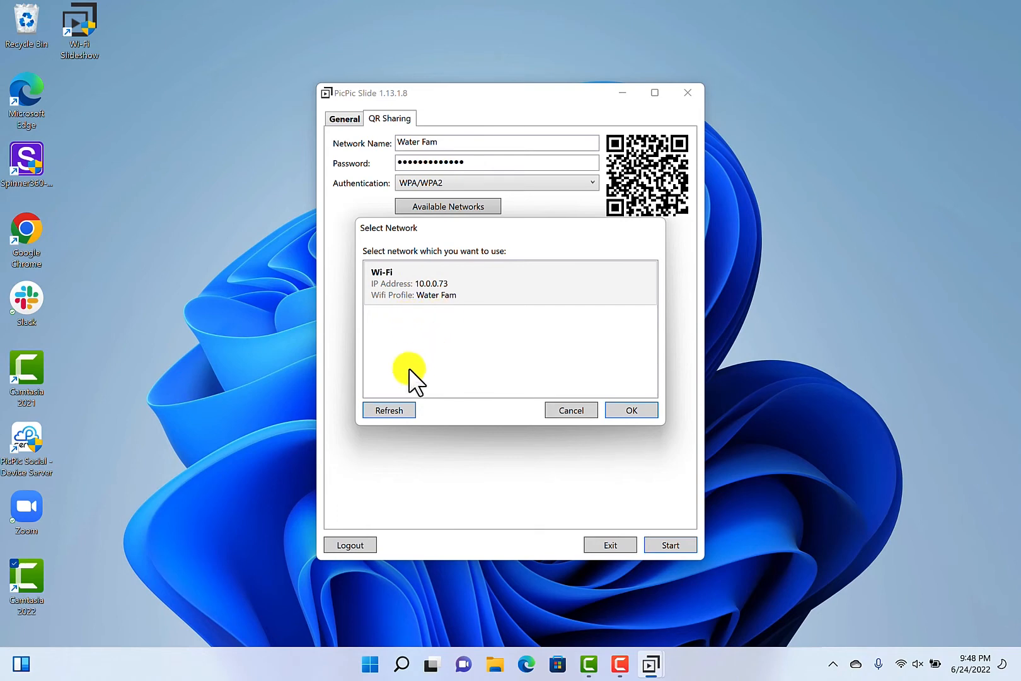
pyautogui.click(390, 409)
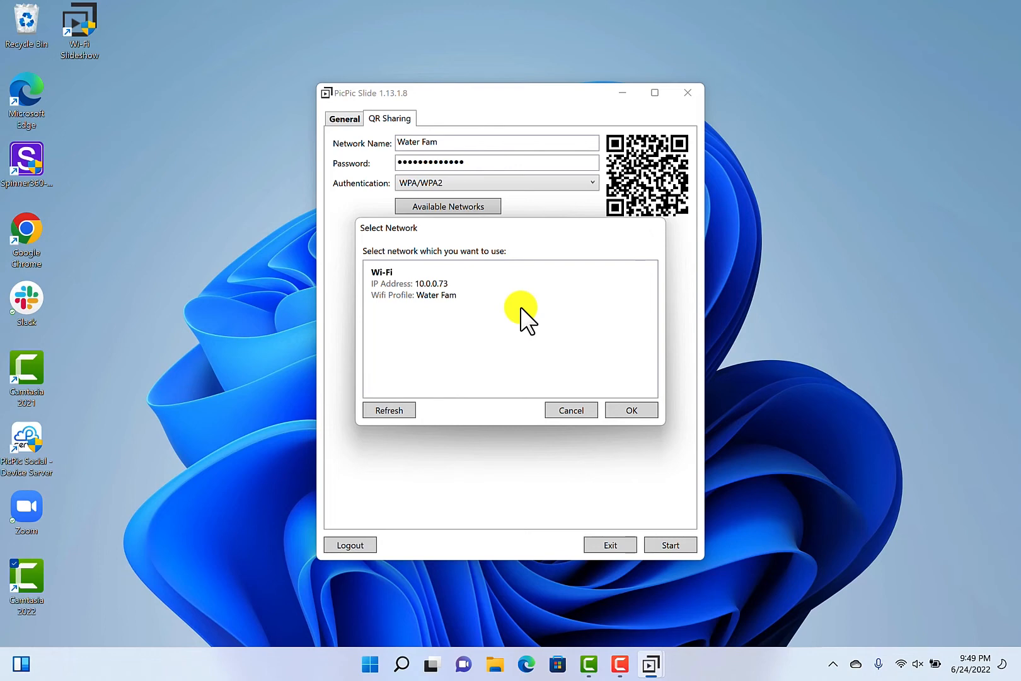
pyautogui.click(403, 414)
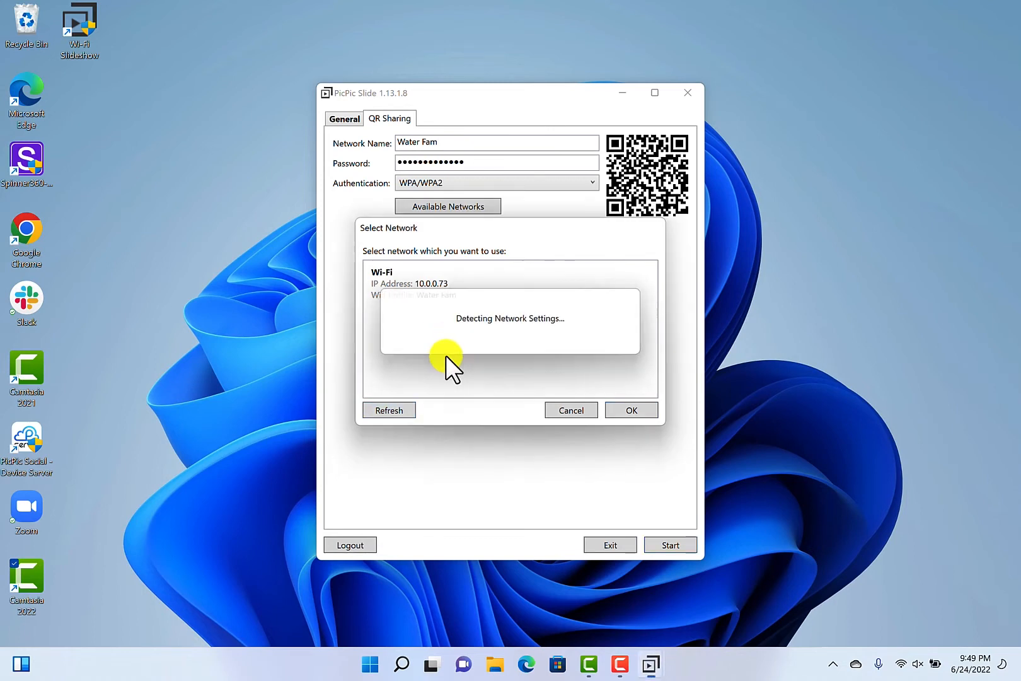
pyautogui.click(428, 285)
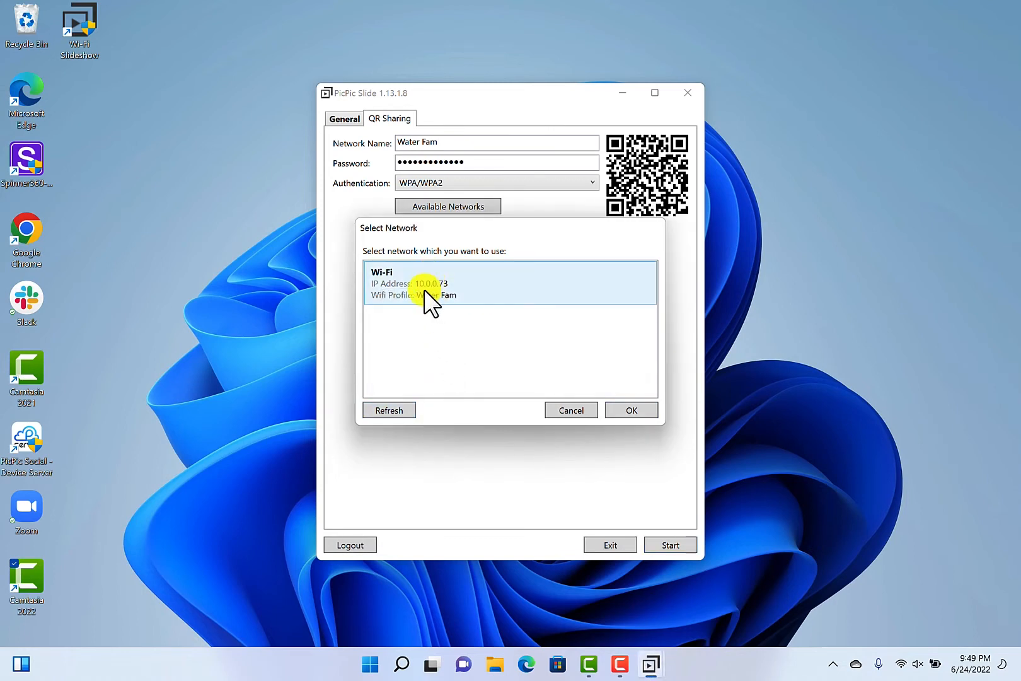
pyautogui.click(424, 291)
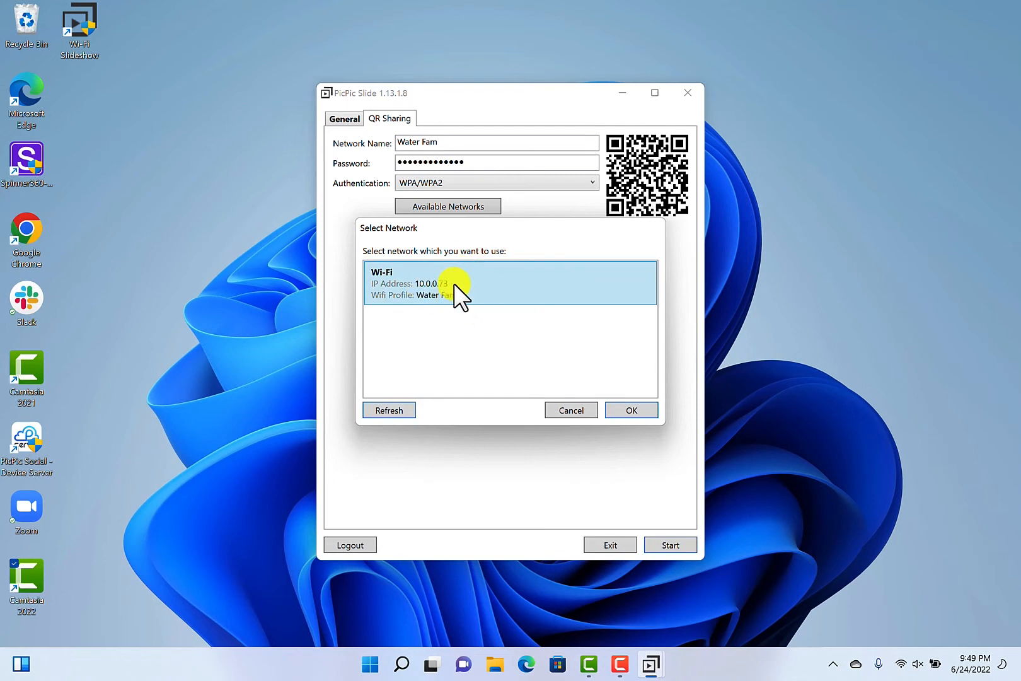
pyautogui.click(639, 409)
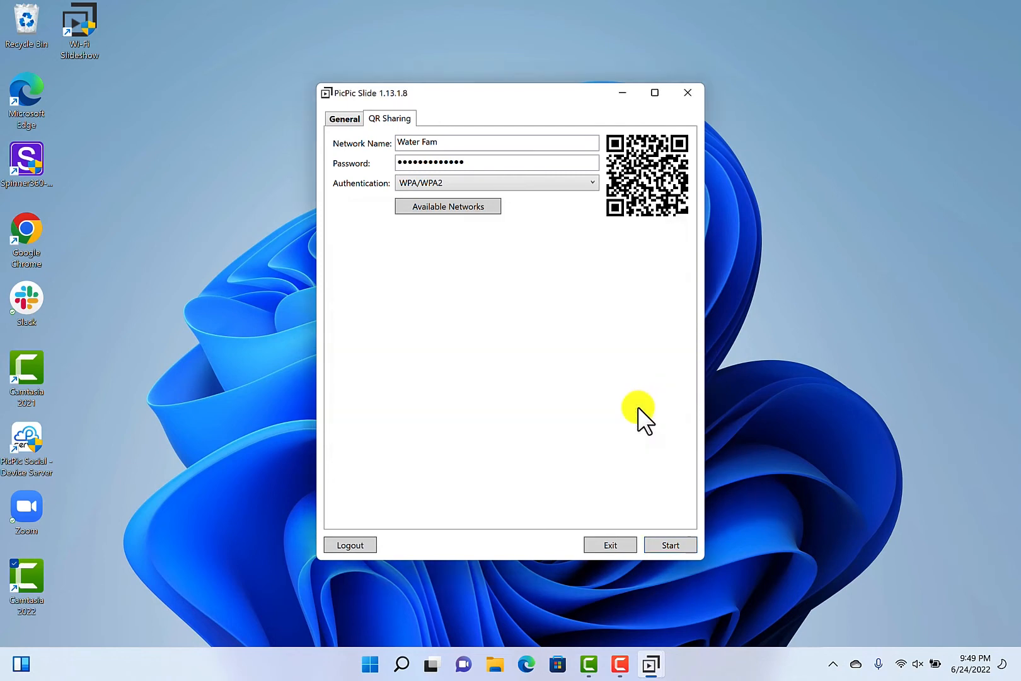
# Step: Review the QR sharing network name and password fields, and choose WPA/WPA2 as the authentication type
pyautogui.click(463, 143)
pyautogui.moveTo(474, 142); pyautogui.dragTo(399, 140)
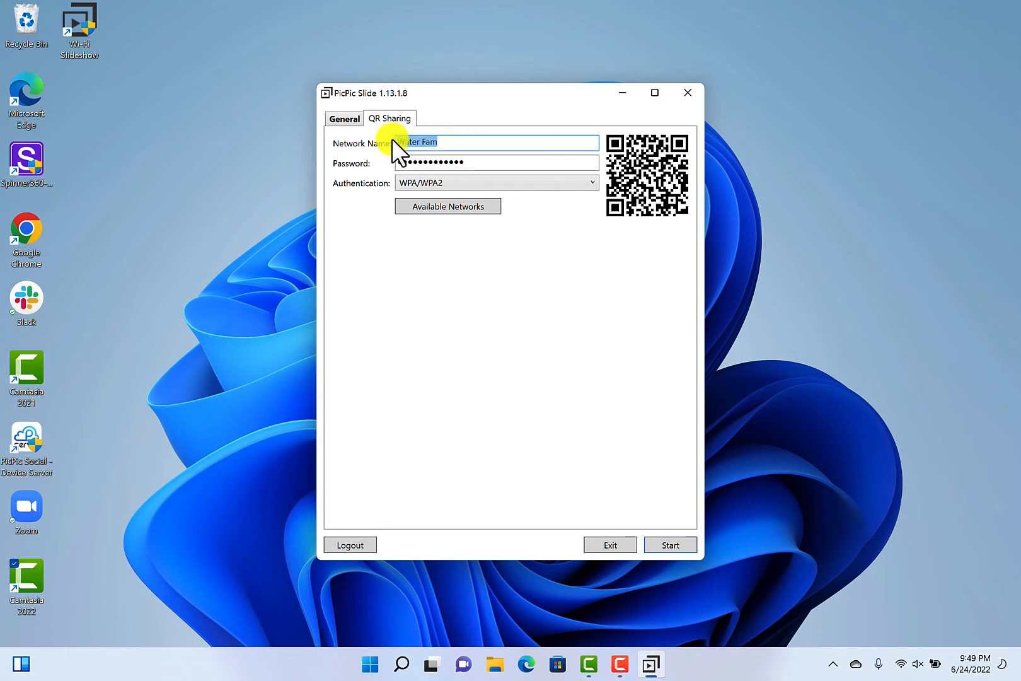
pyautogui.moveTo(485, 159); pyautogui.dragTo(407, 163)
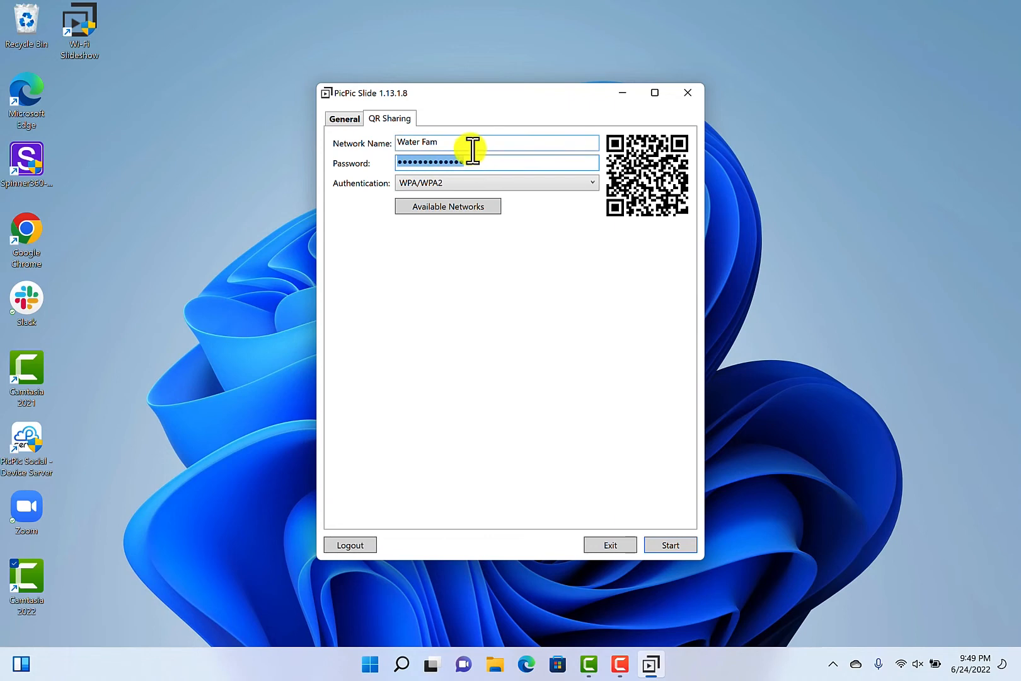
pyautogui.click(436, 186)
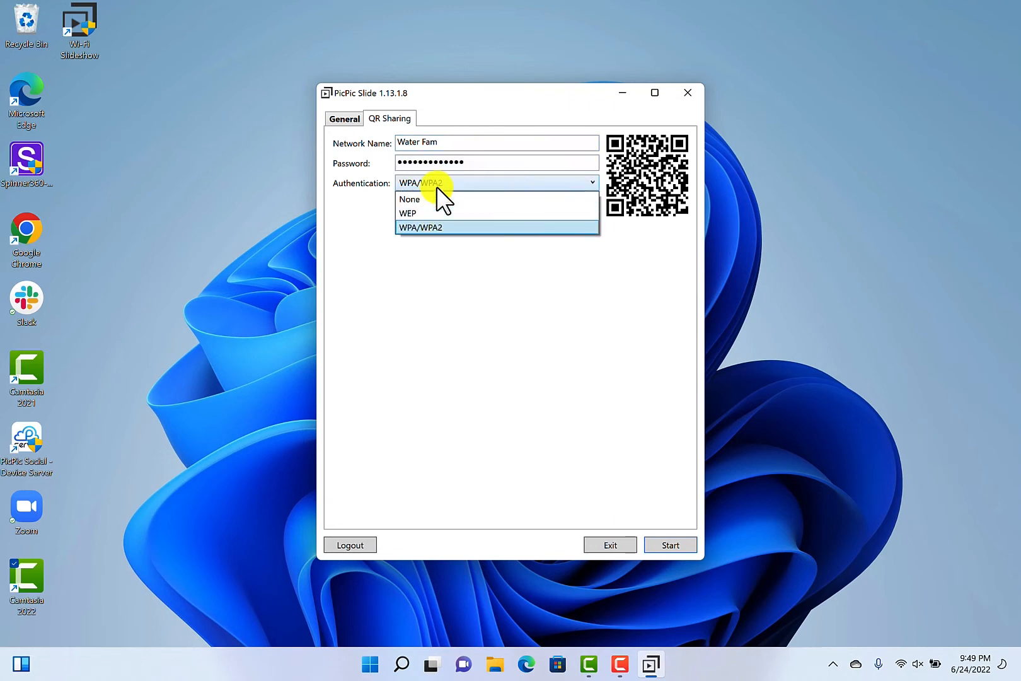
pyautogui.click(434, 228)
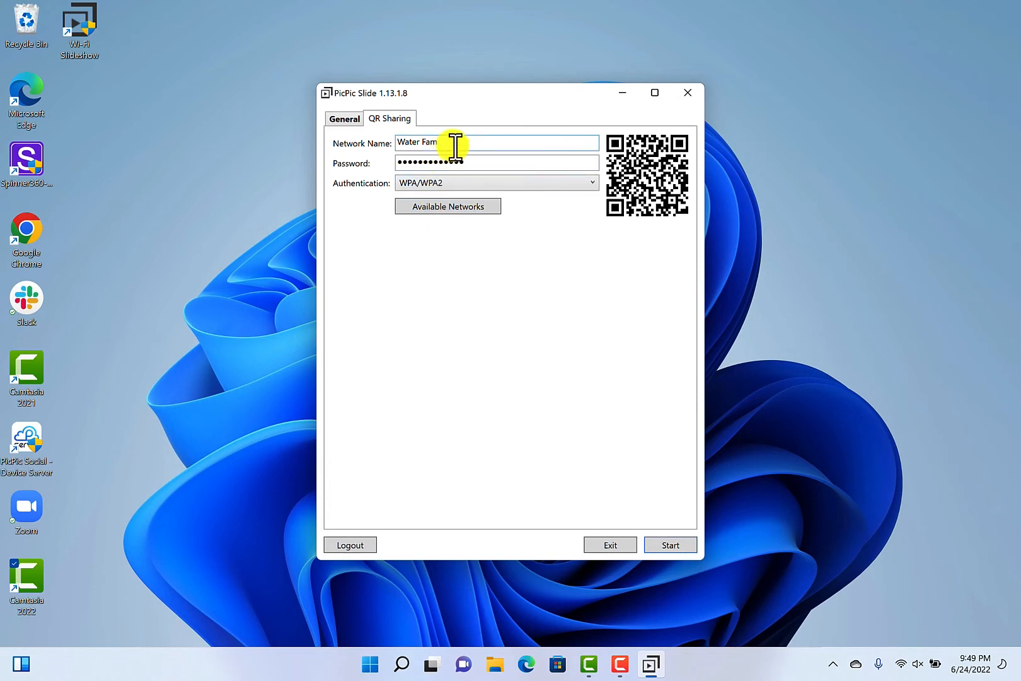
pyautogui.moveTo(453, 143); pyautogui.dragTo(371, 131)
pyautogui.click(444, 164)
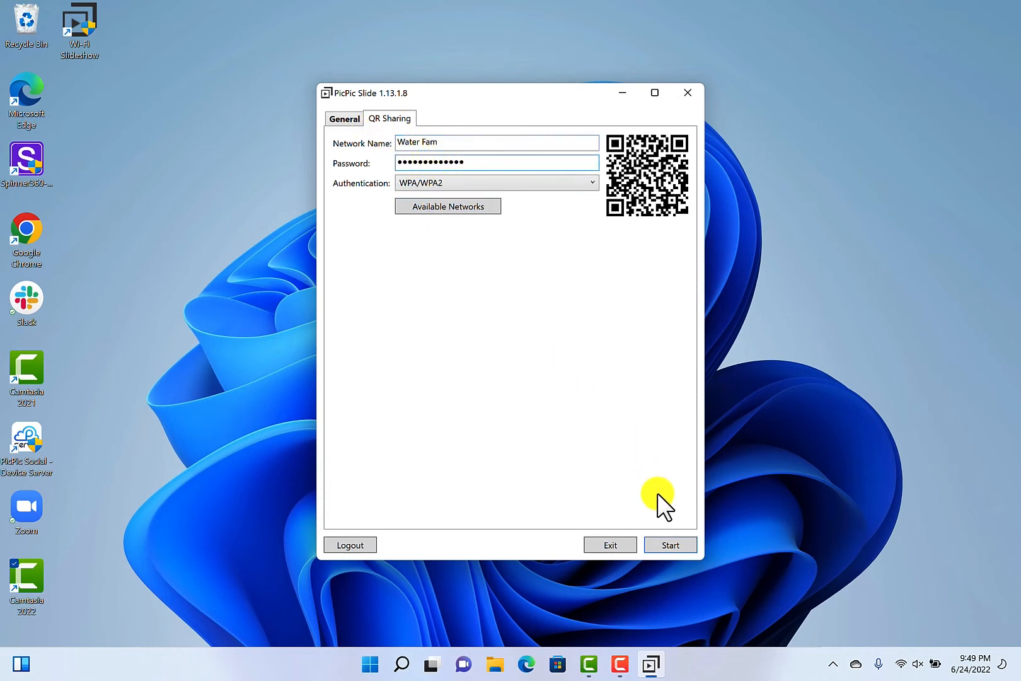
# Step: Start the slideshow and show its output window maximized with the playback control window minimized
pyautogui.click(661, 540)
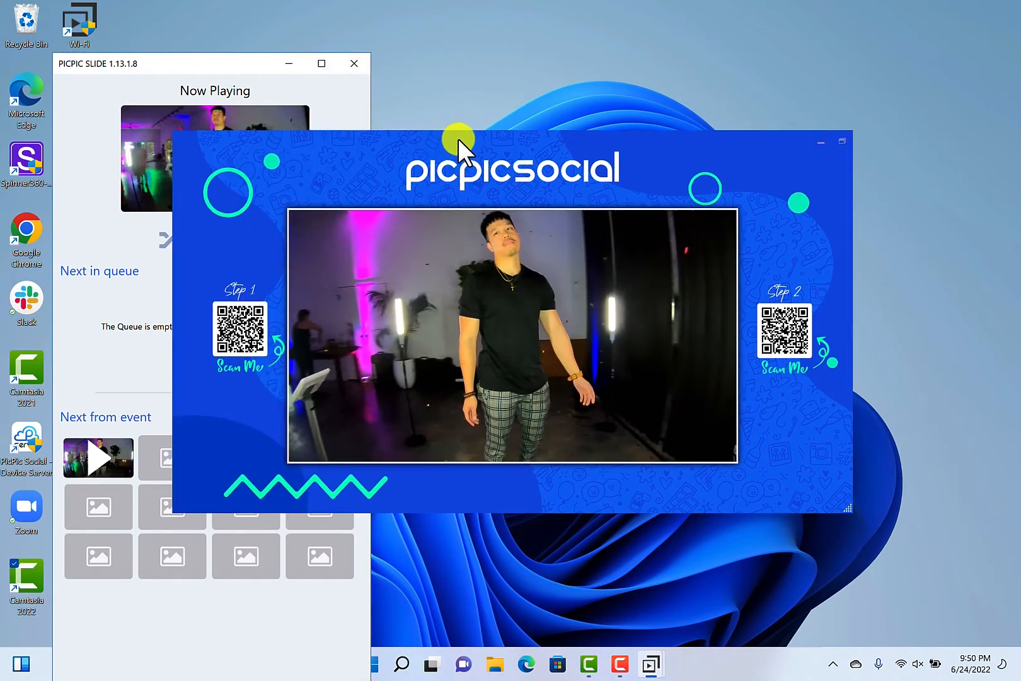
pyautogui.moveTo(201, 58); pyautogui.dragTo(195, 37)
pyautogui.click(505, 141)
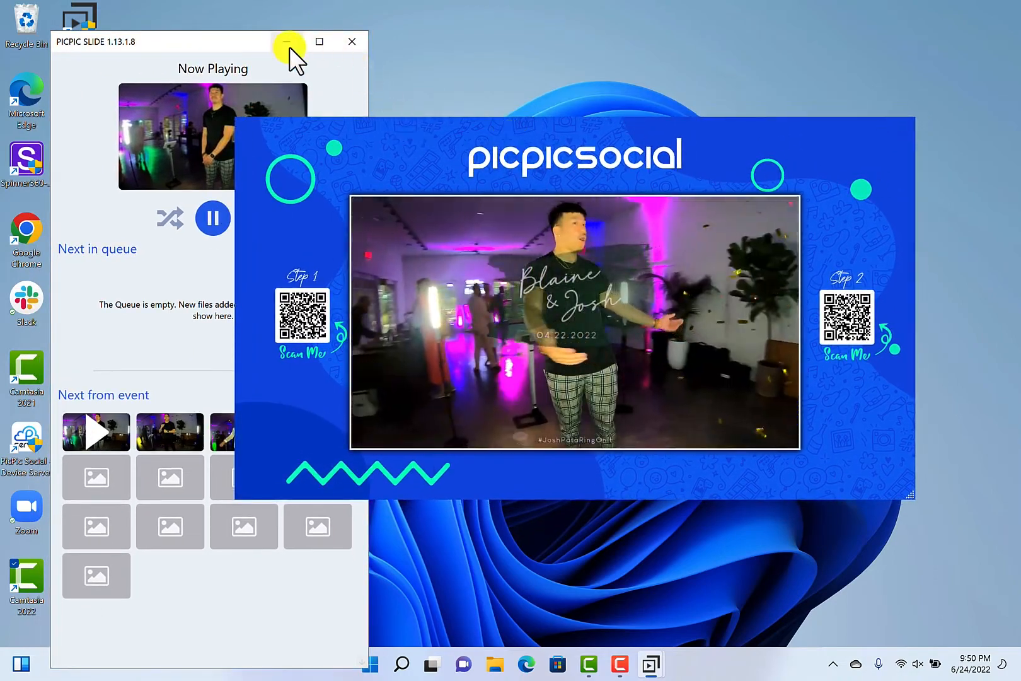
pyautogui.click(288, 43)
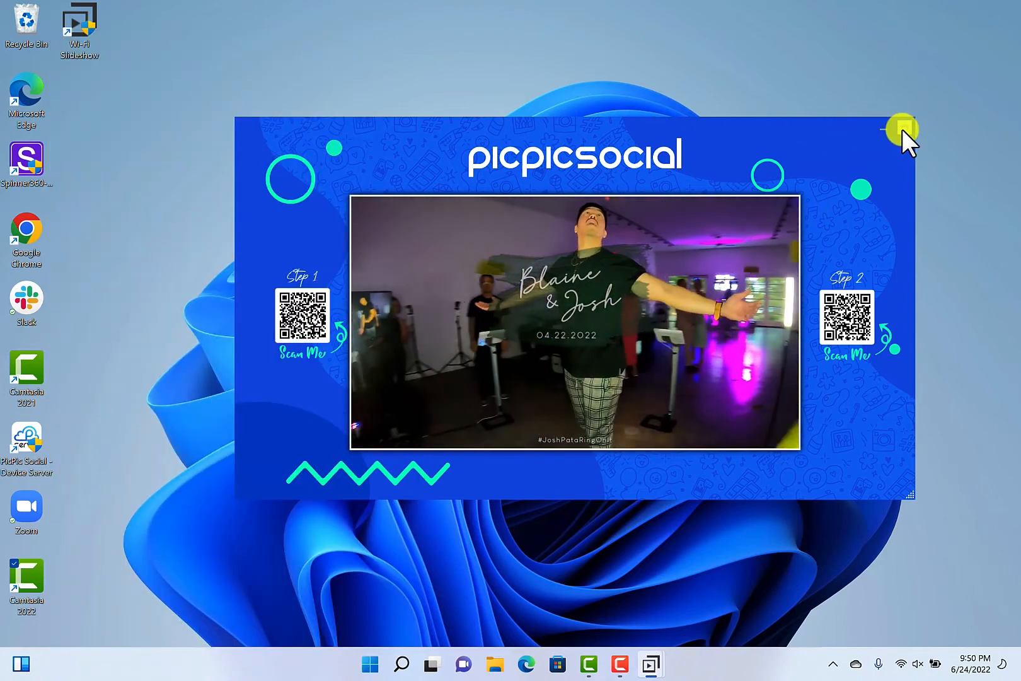
pyautogui.click(904, 128)
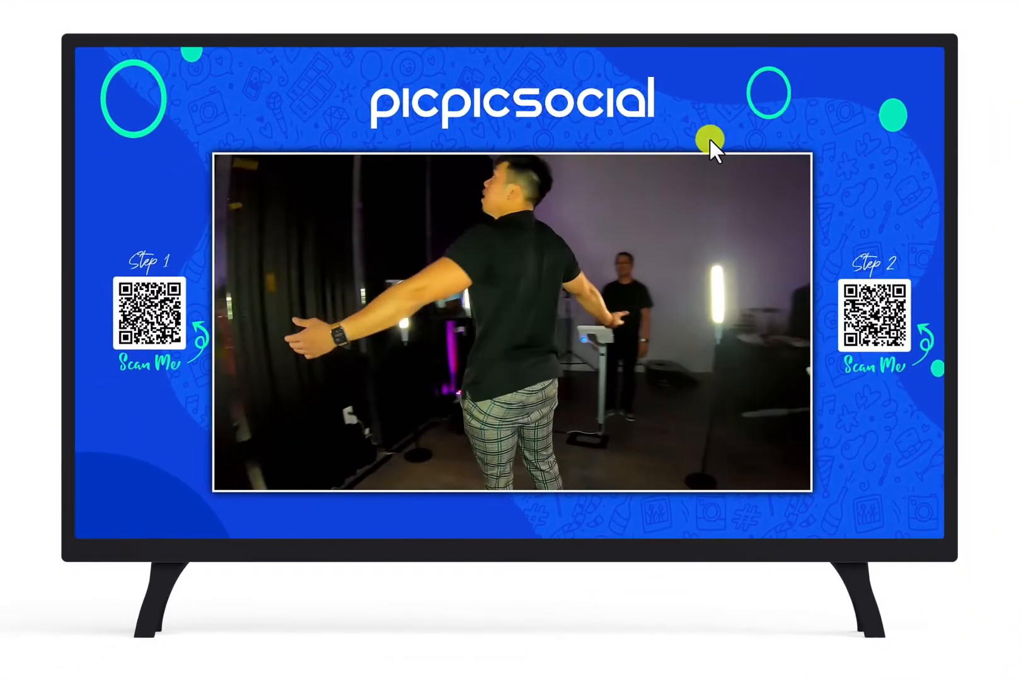